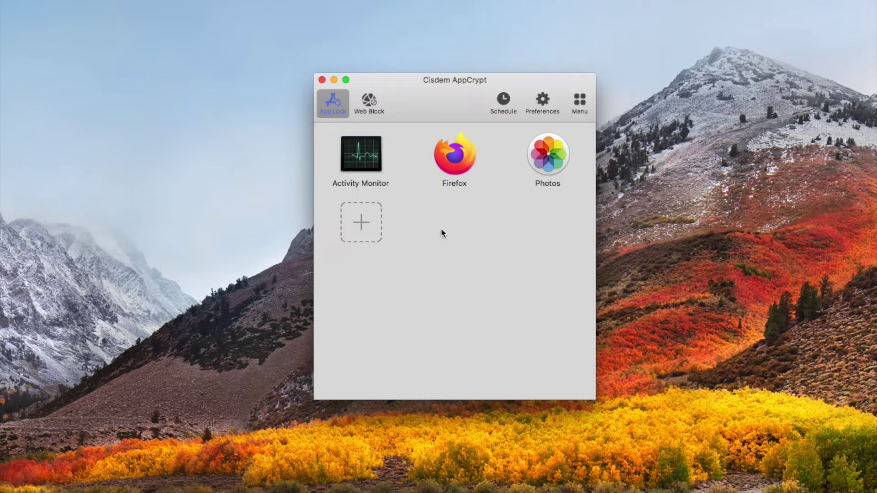
- Add Safari from the Applications folder to AppCrypt's list of password-locked apps
left_click(364, 226)
scroll(434, 246, "down", 10)
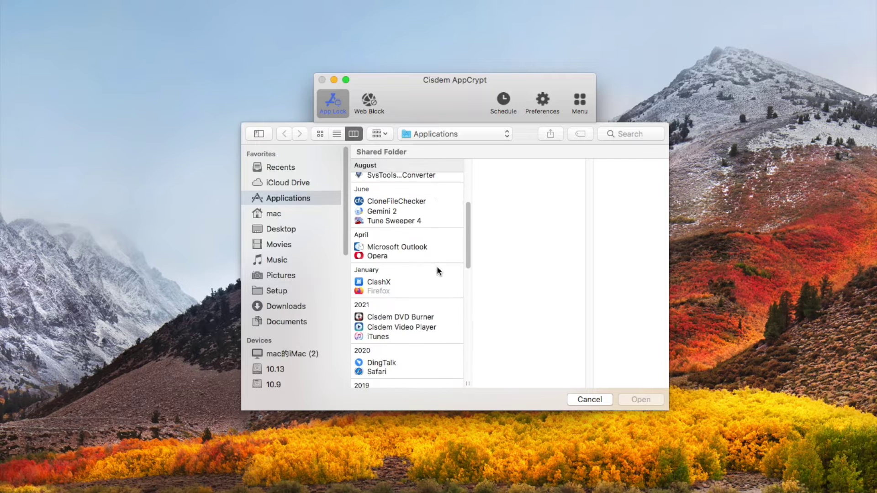
scroll(437, 269, "down", 2)
left_click(408, 335)
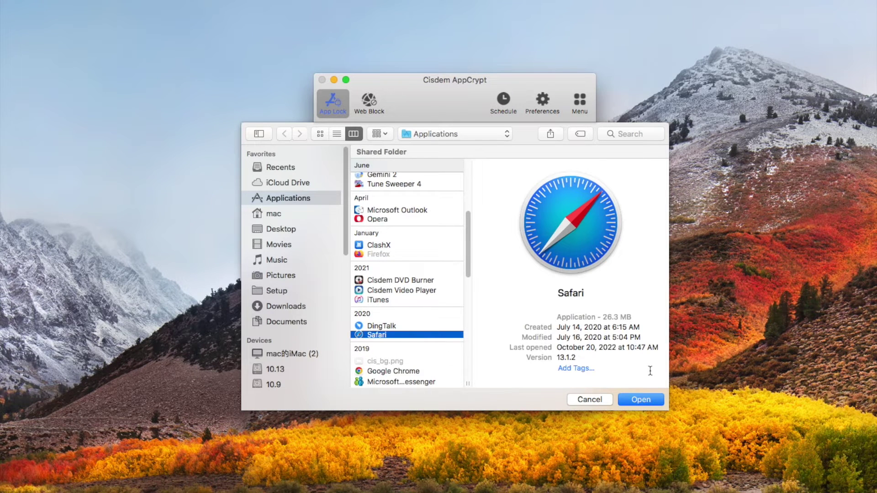
left_click(641, 399)
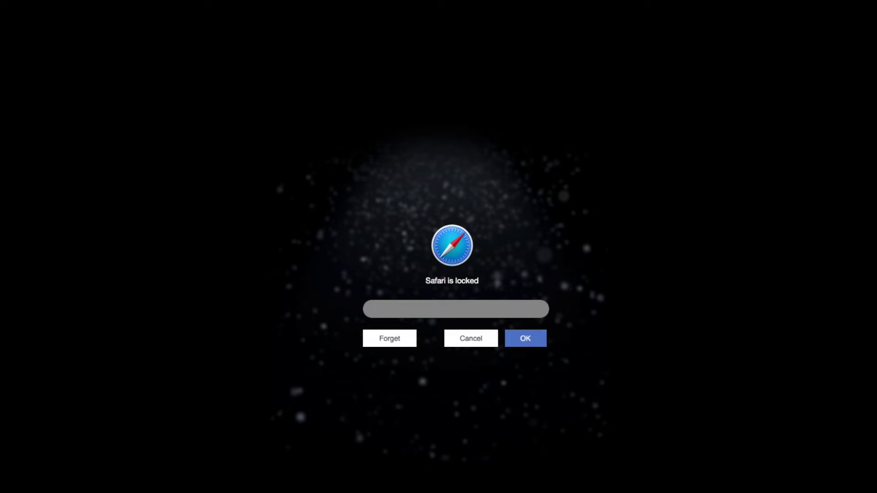
- Unlock Safari with the AppCrypt password, then view the general 8:00 AM - 6:00 PM Working Day schedule
type("1")
key("Return")
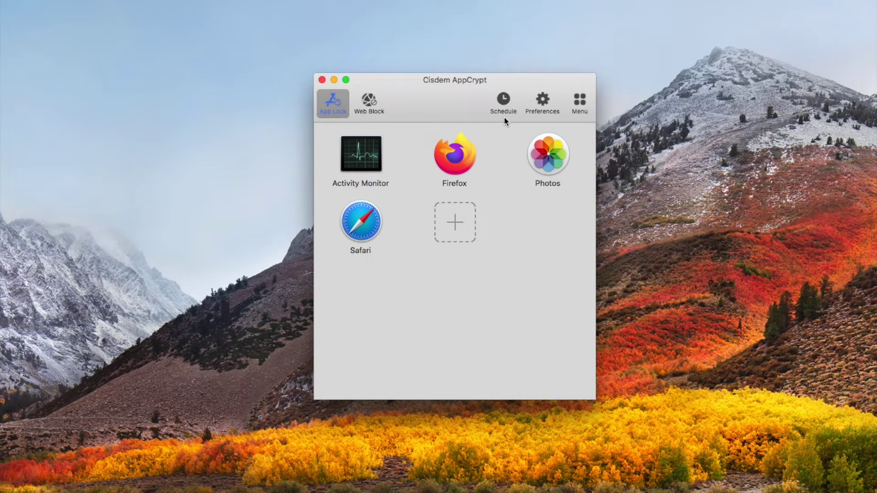
left_click(505, 103)
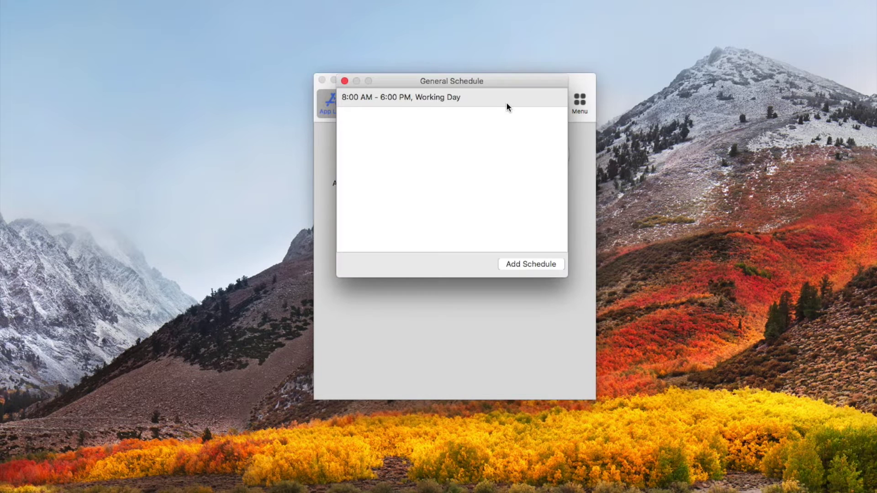
left_click(486, 101)
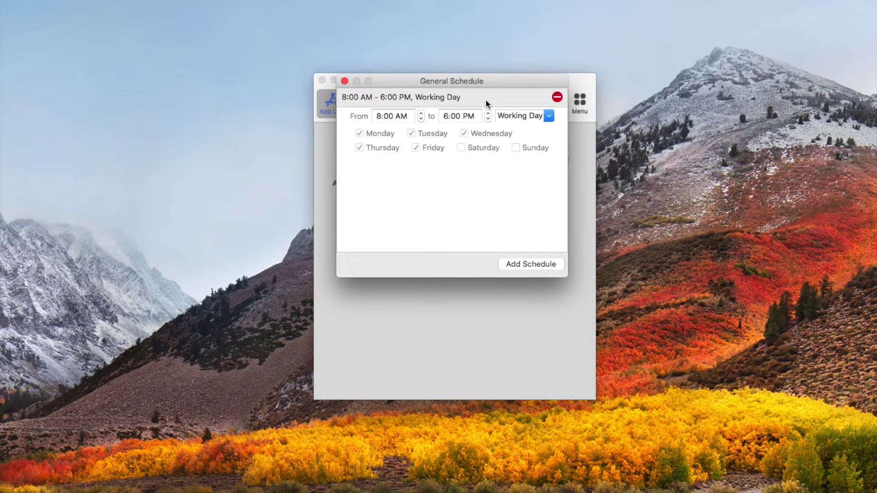
left_click(549, 117)
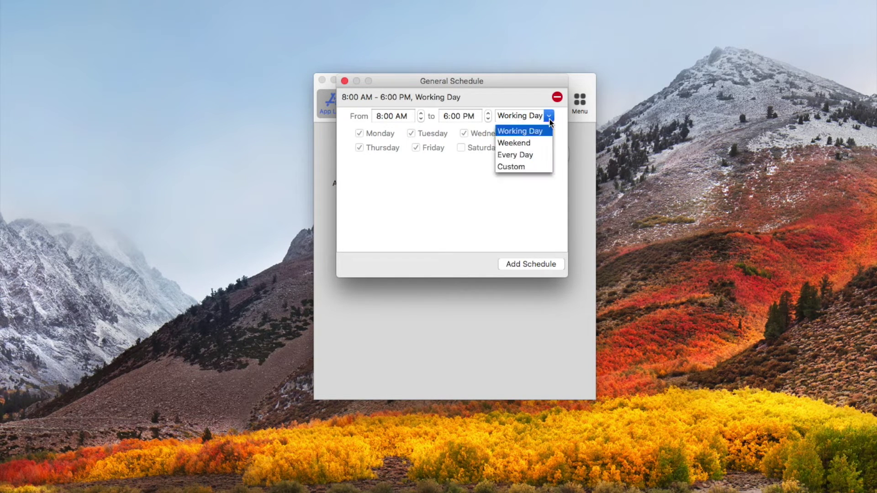
left_click(549, 120)
left_click(546, 192)
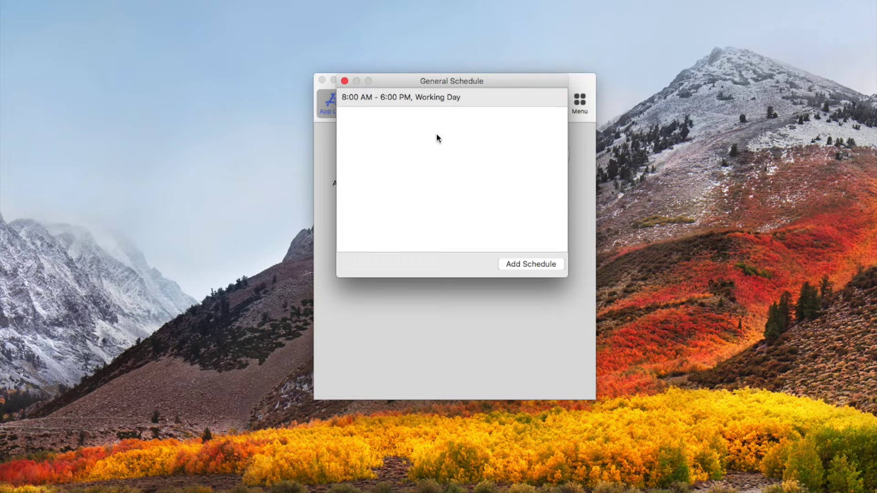
left_click(344, 81)
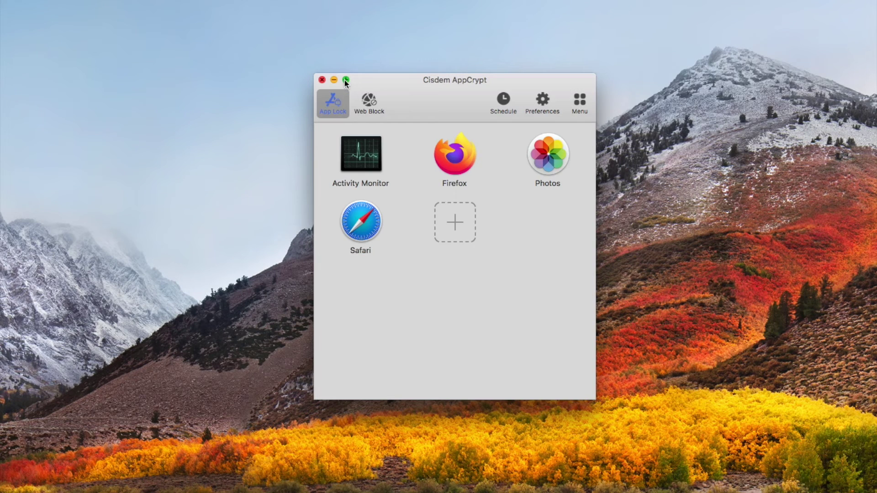
- Turn on a custom schedule for Safari and change its 8:00 AM - 6:00 PM entry to Every Day
left_click(366, 218)
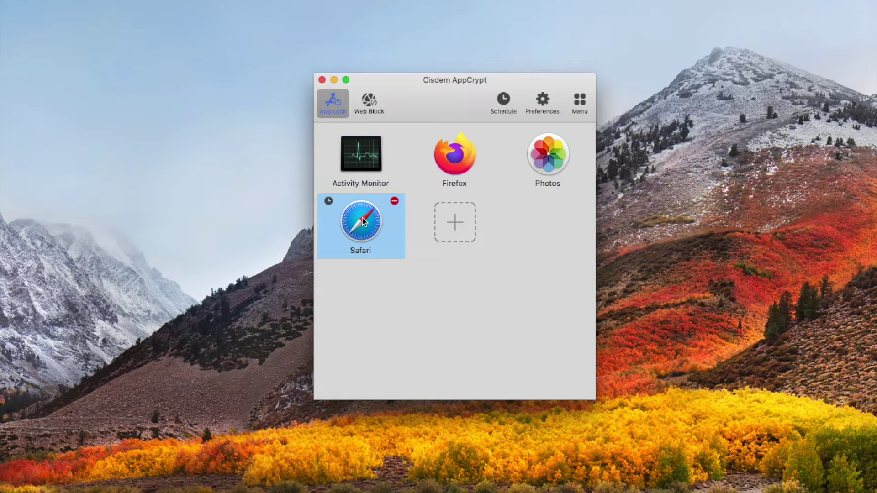
left_click(328, 201)
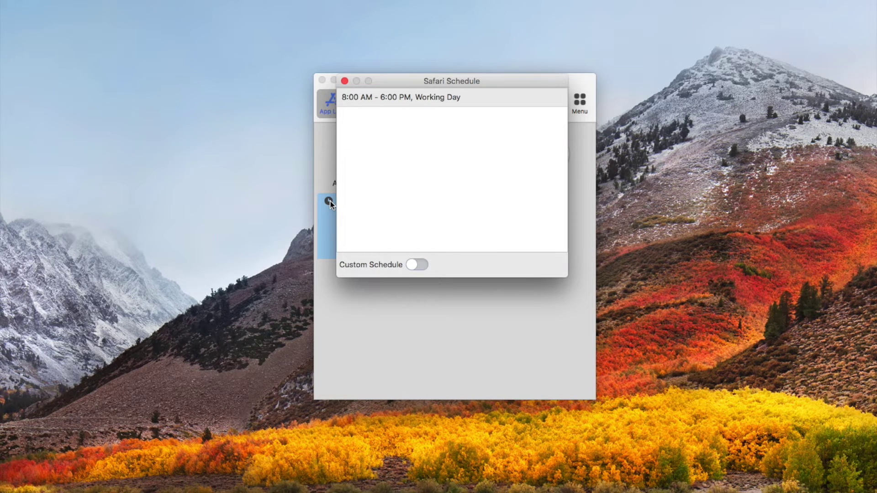
left_click(417, 264)
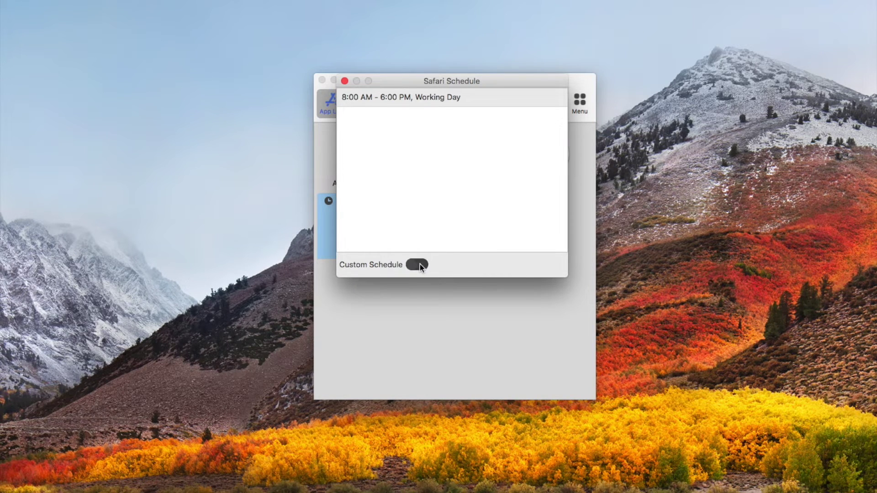
left_click(476, 97)
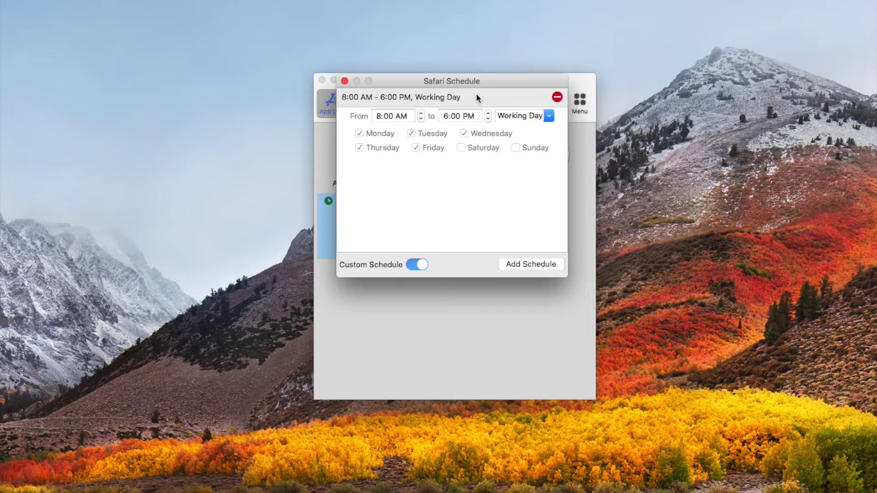
left_click(550, 117)
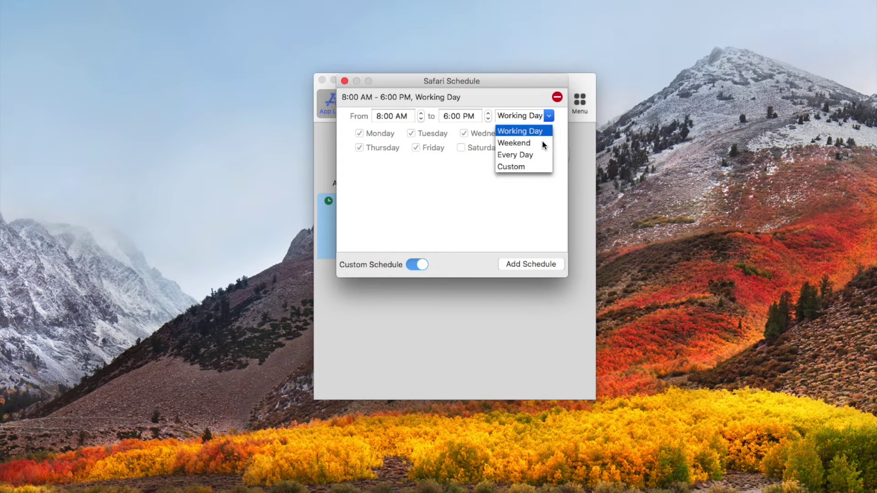
left_click(539, 155)
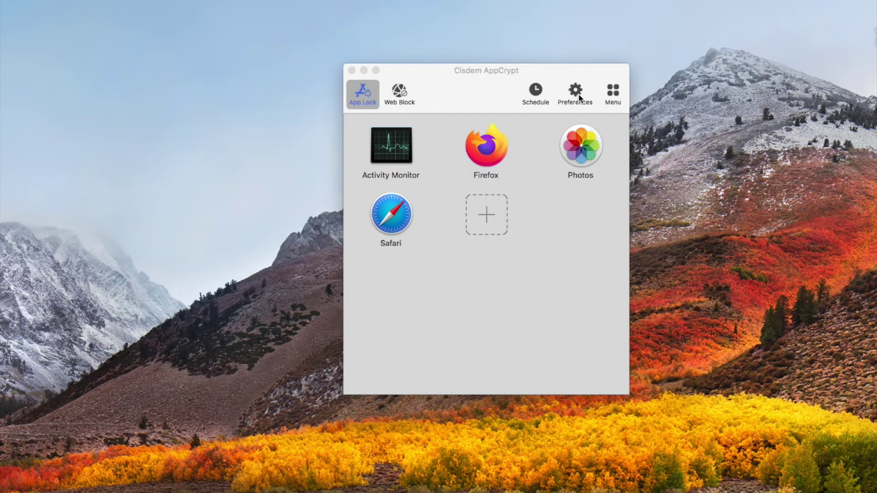
left_click(576, 93)
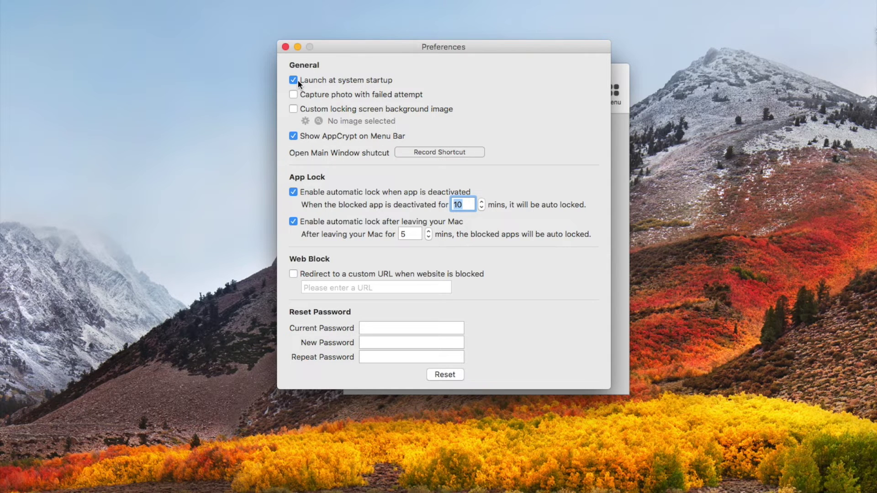
left_click(286, 46)
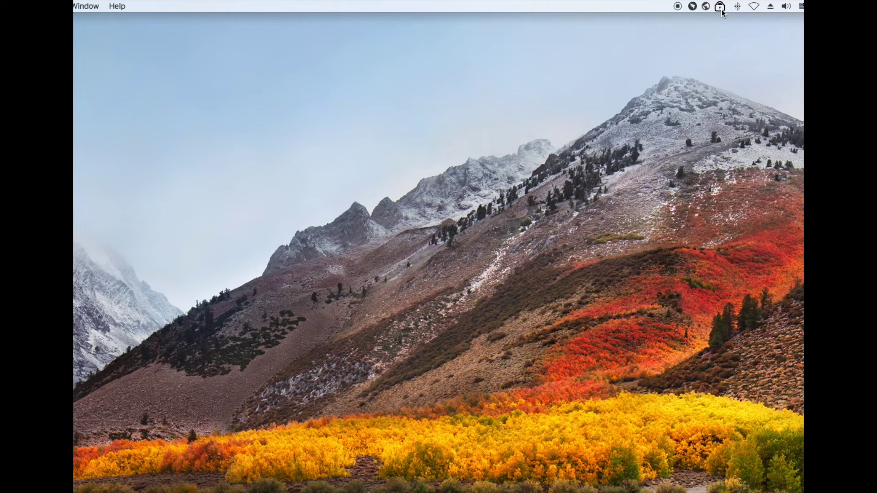
left_click(720, 6)
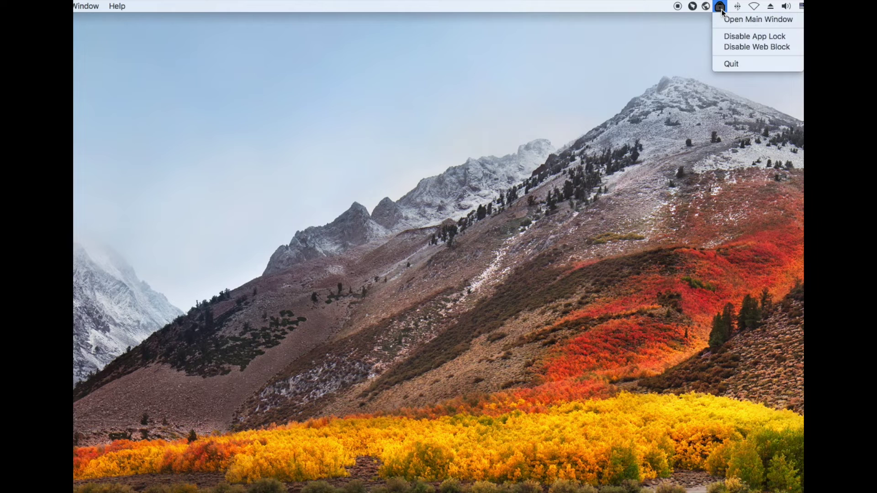
left_click(731, 64)
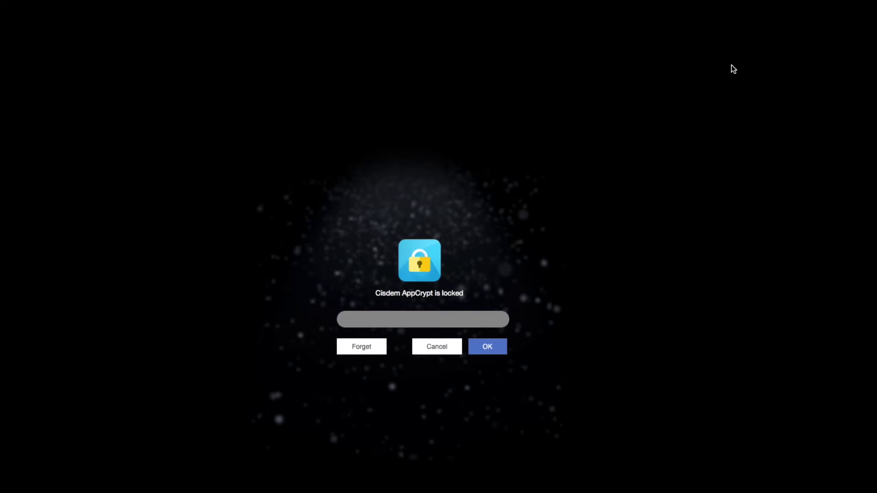
left_click(426, 347)
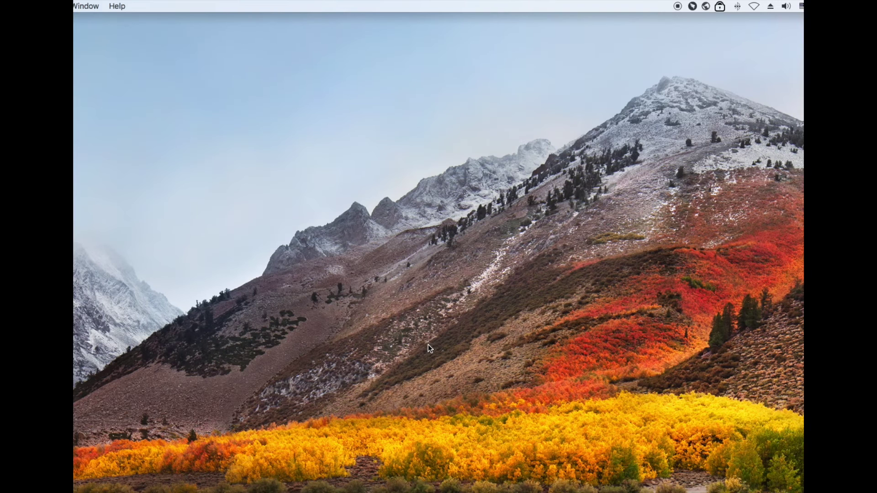
left_click(720, 6)
left_click(730, 20)
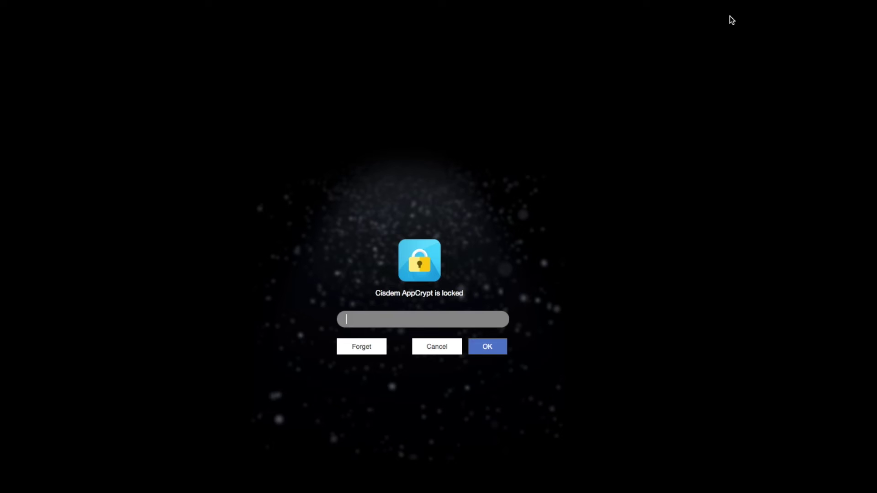
type("a")
left_click(487, 346)
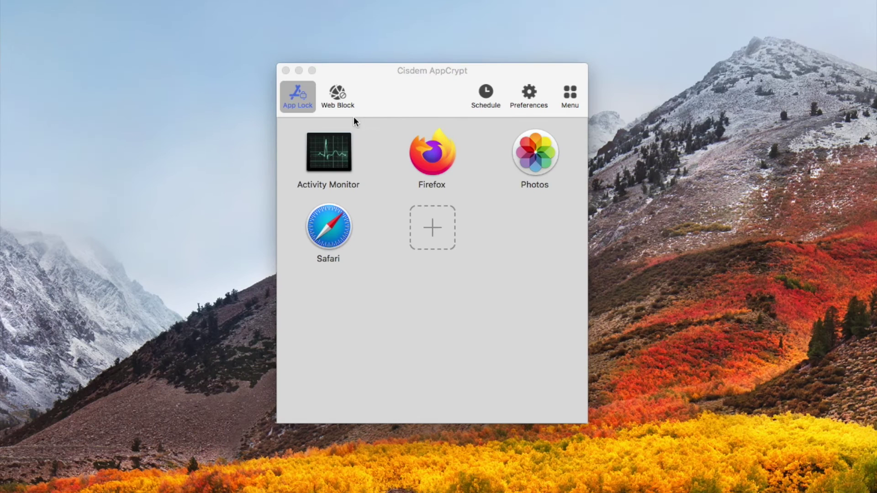
- In Web Block, add facebook.com and import the Porn Sites category into the blocked websites
left_click(381, 125)
left_click(337, 128)
type("facebook.com")
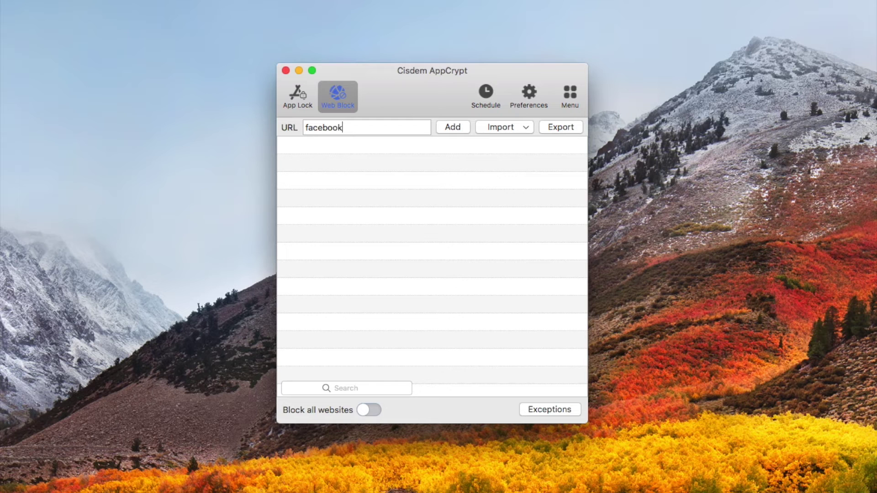
left_click(450, 128)
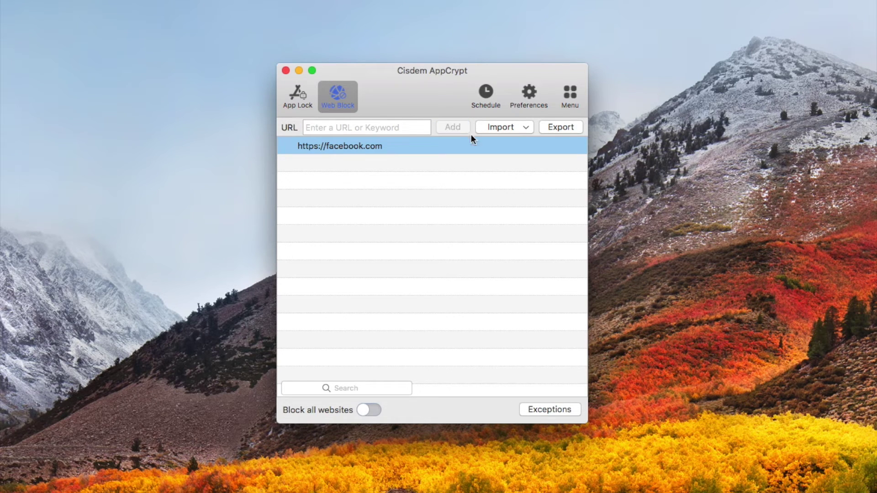
left_click(524, 131)
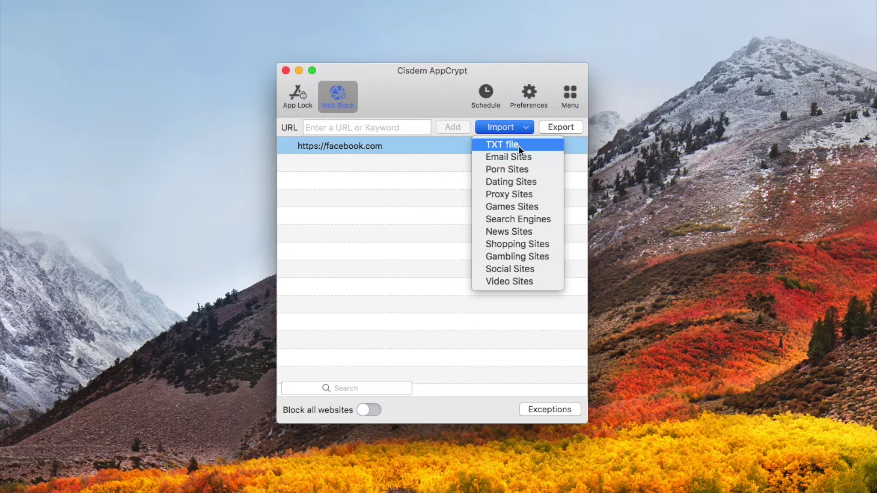
left_click(531, 172)
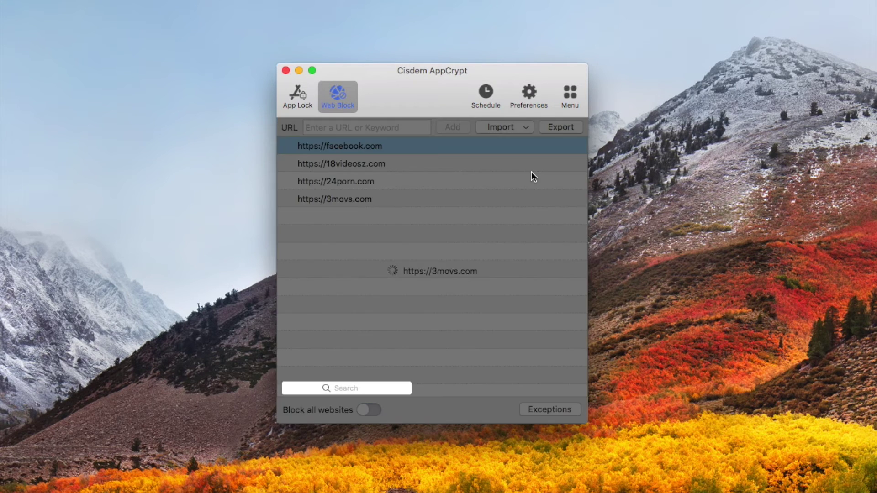